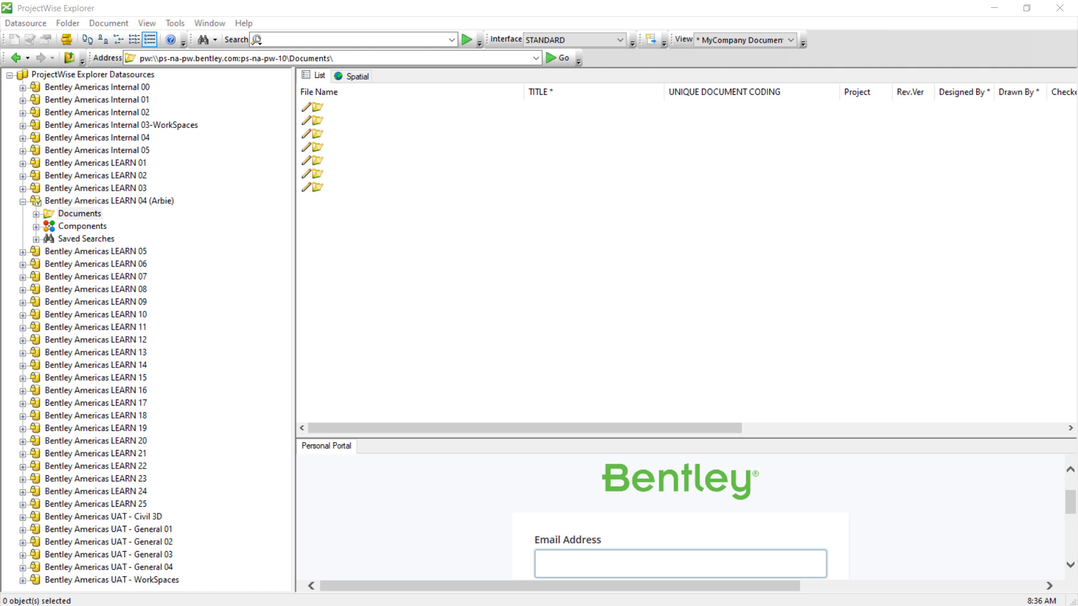
Open TEMPTX-2018-U-1-C-M003.dwg from the System Admin\Plotting\dwg troubleshooting folder of the Bentley Americas LEARN 04 datasource.
left_click(36, 215)
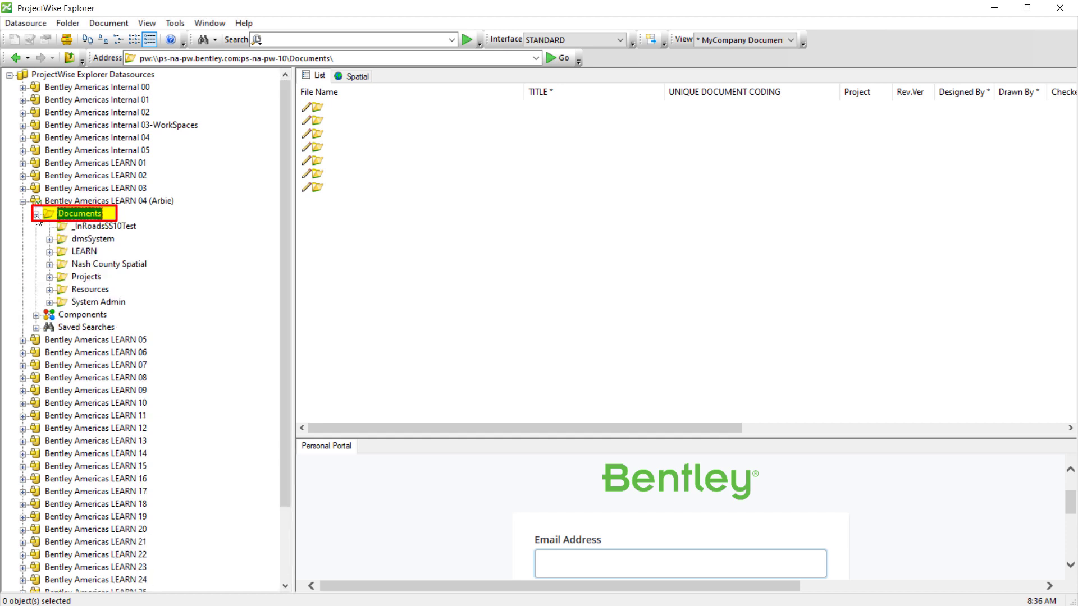
left_click(50, 304)
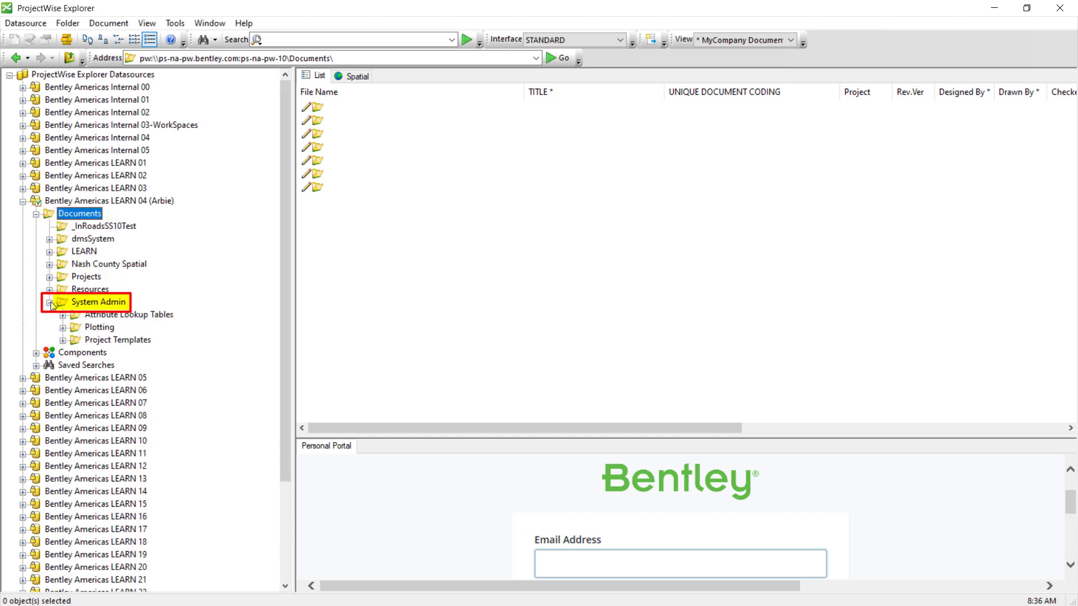
left_click(63, 328)
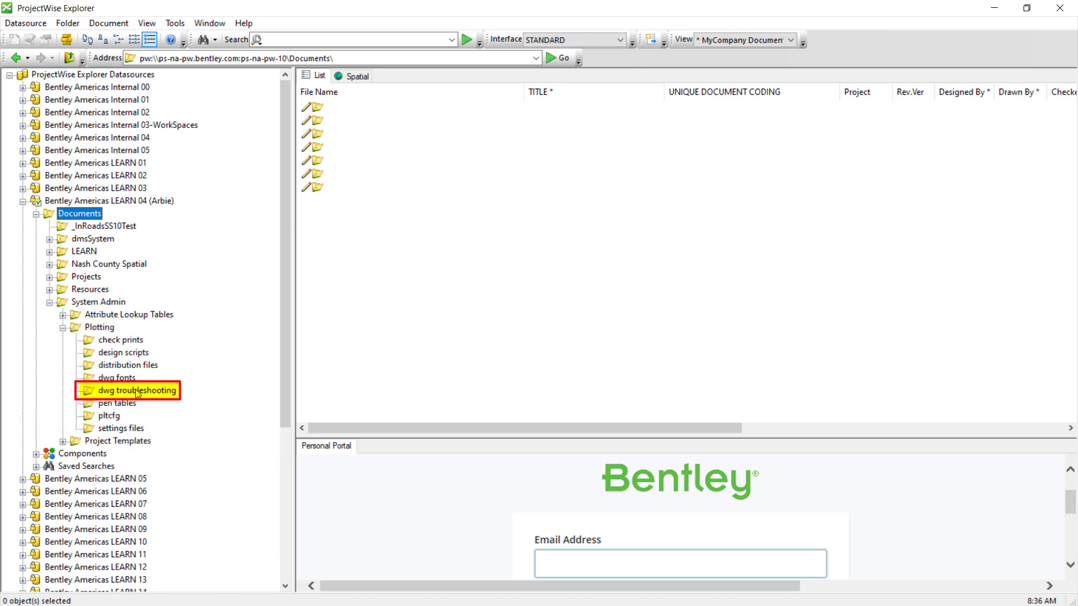
left_click(137, 391)
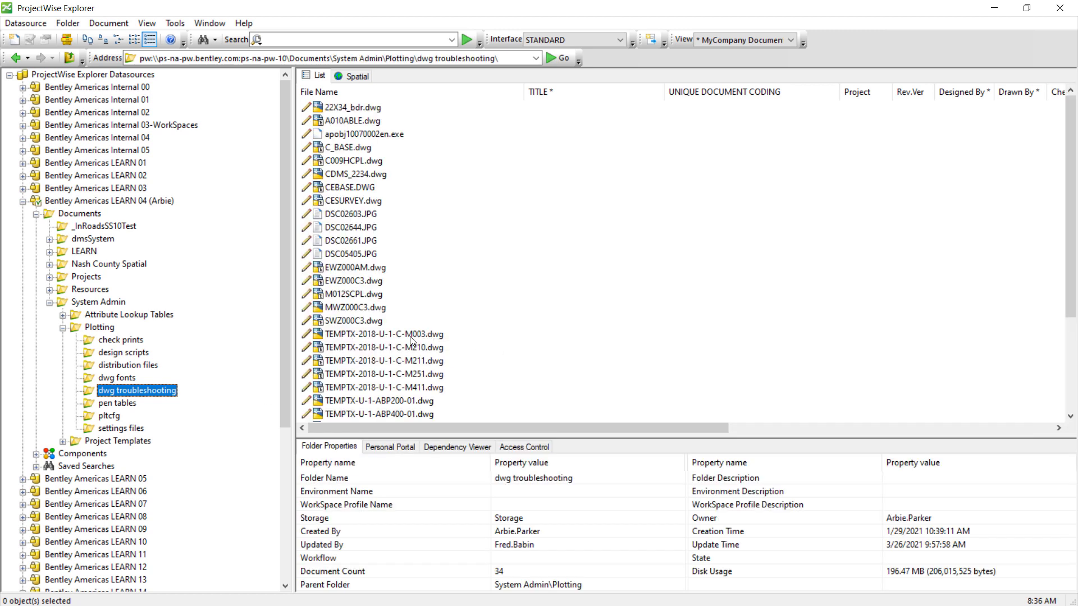
left_click(373, 337)
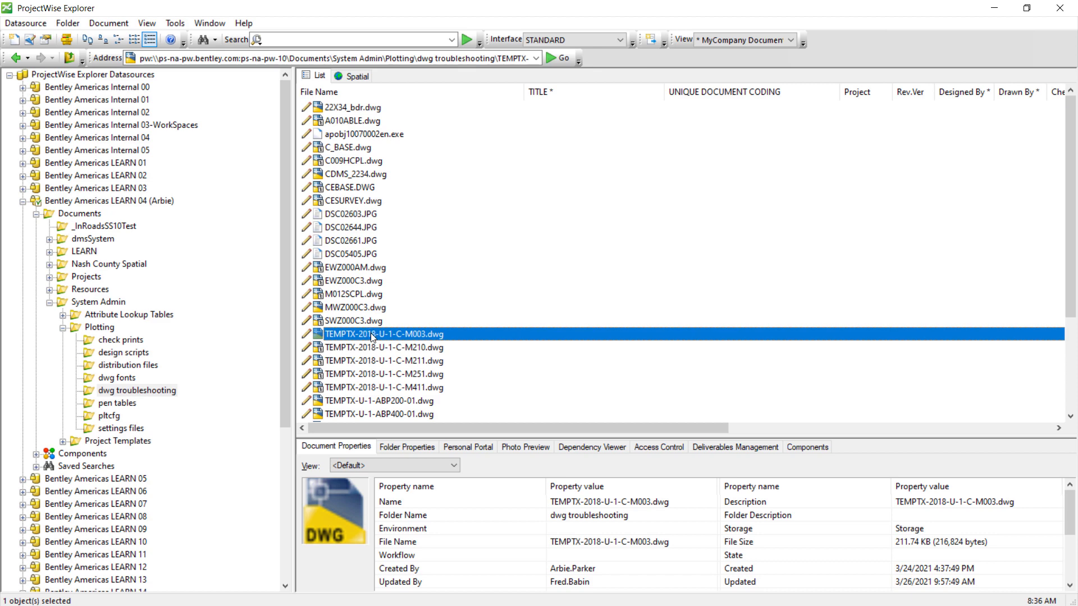
right_click(372, 337)
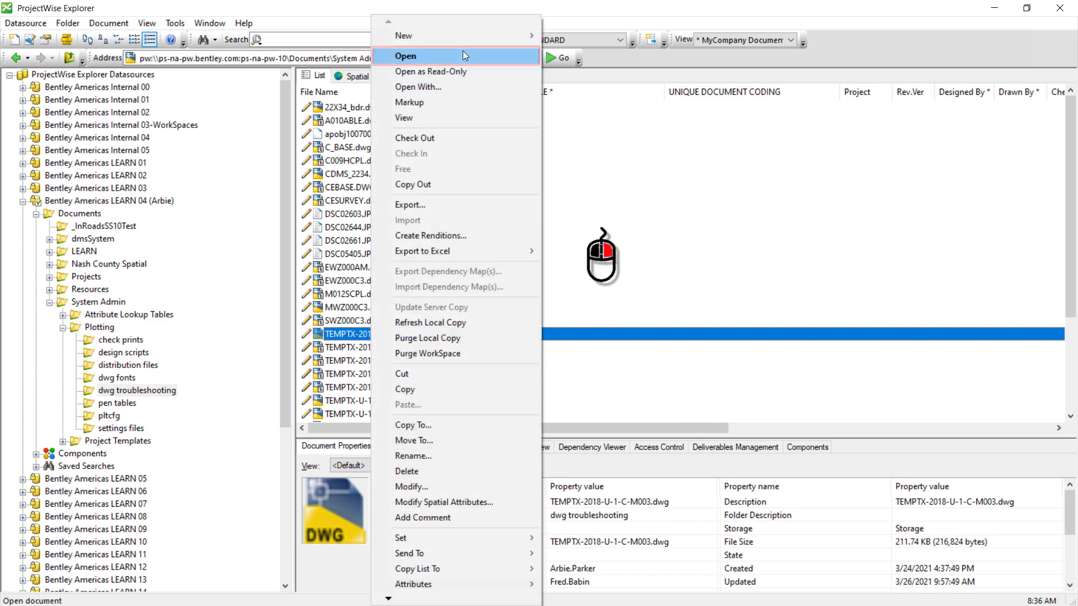
left_click(429, 55)
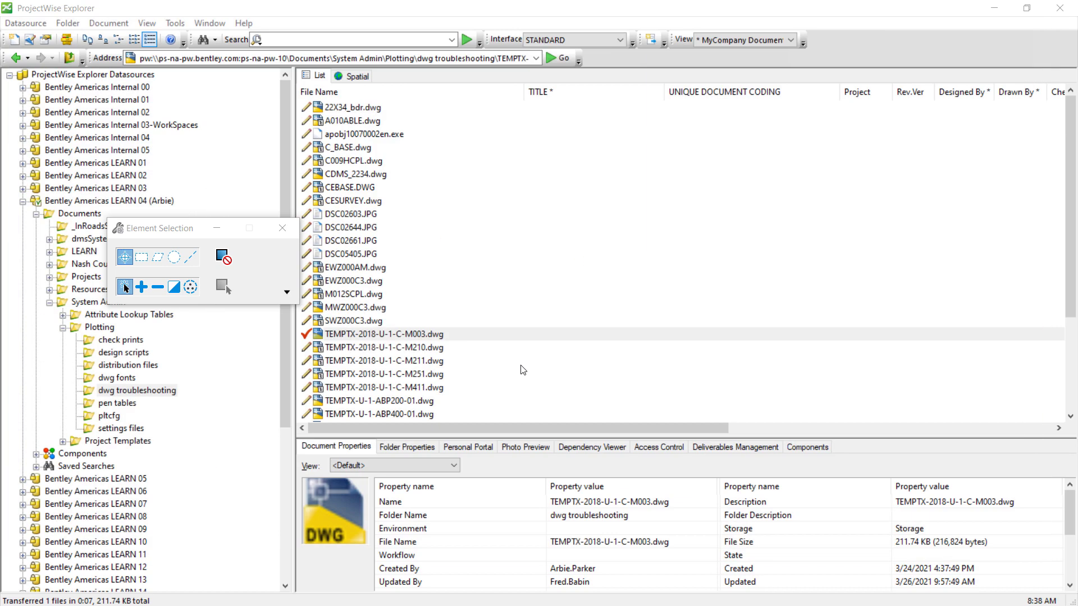
Switch to ProjectWise Administrator and display the managed WorkSpace configuration level of the ps-na-pw-10 datasource.
left_click(70, 374)
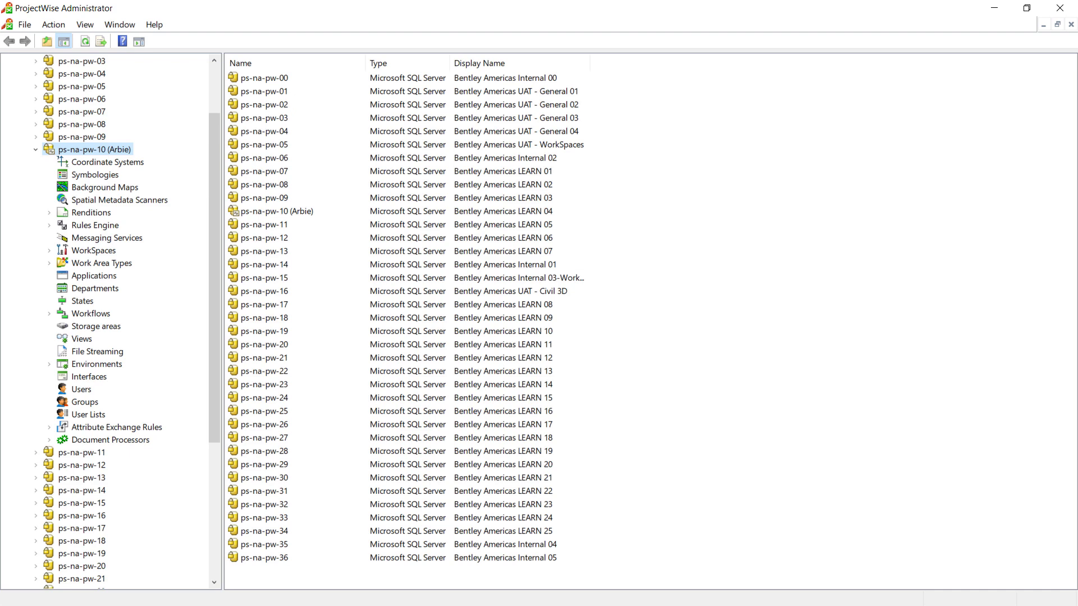
left_click(1060, 8)
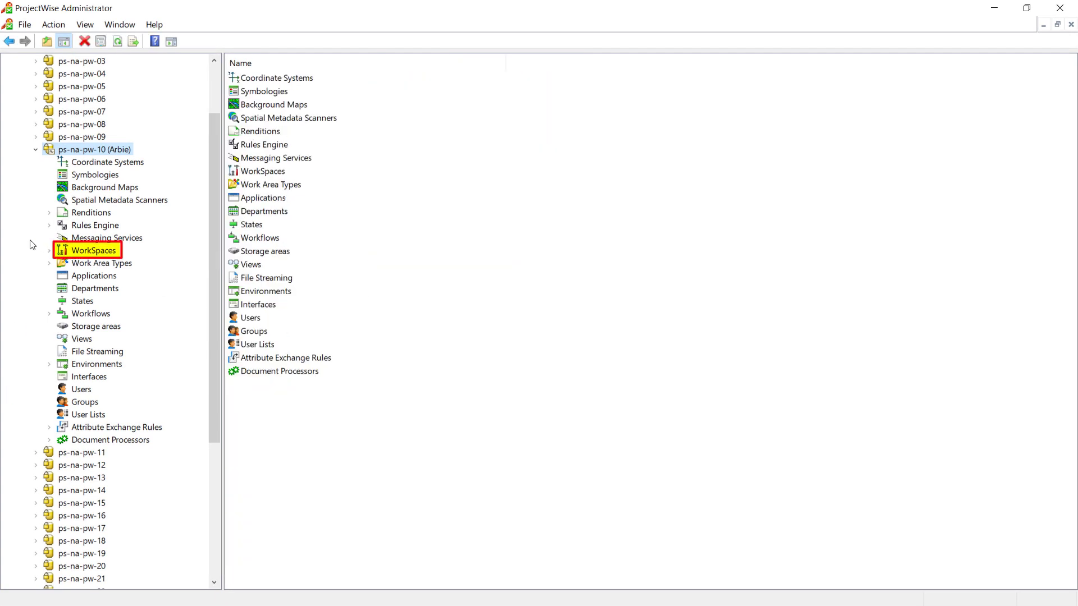
left_click(50, 251)
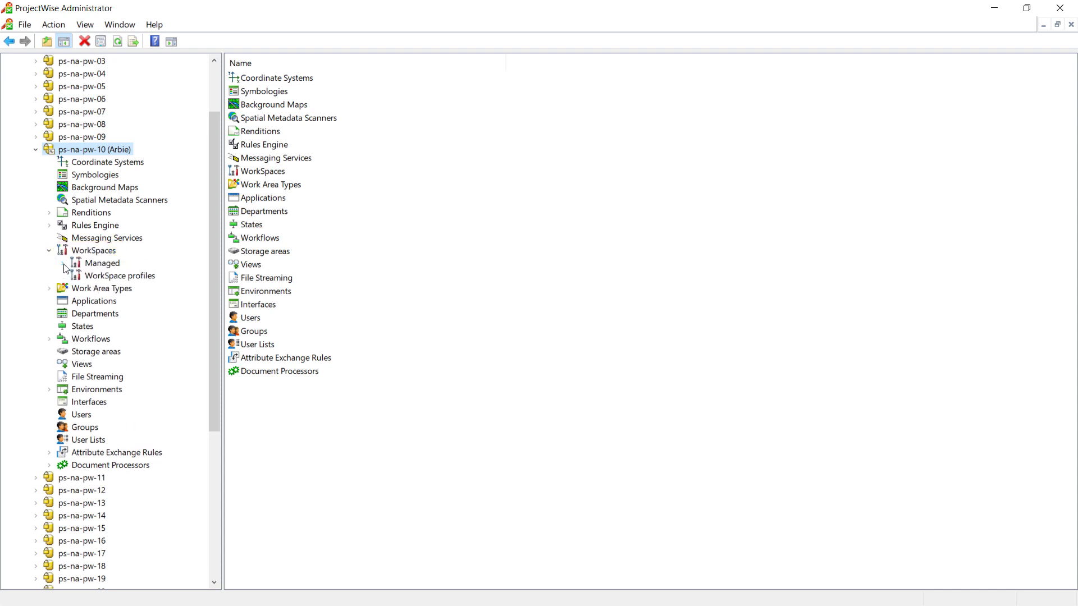
double_click(67, 268)
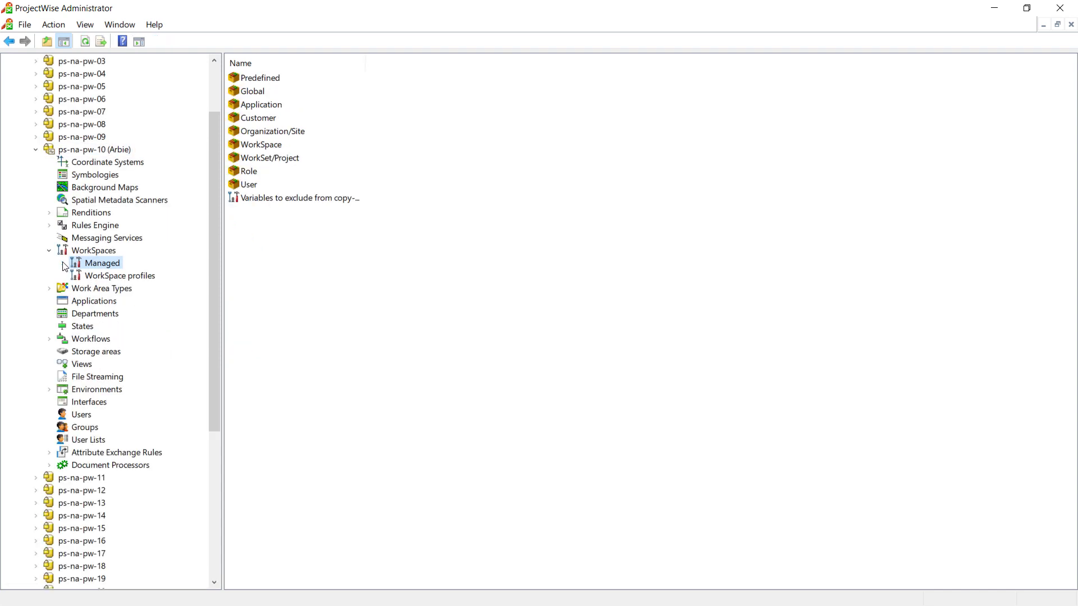
left_click(117, 341)
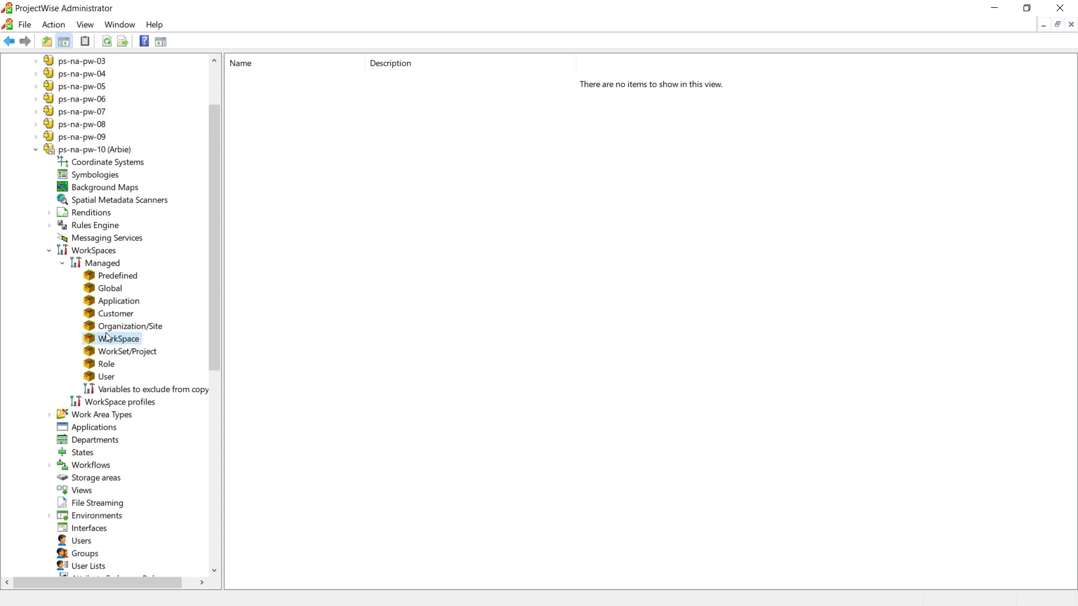
Start a new configuration block at the managed WorkSpace level and name it AutoCAD Fonts.
right_click(110, 340)
mouse_move(177, 345)
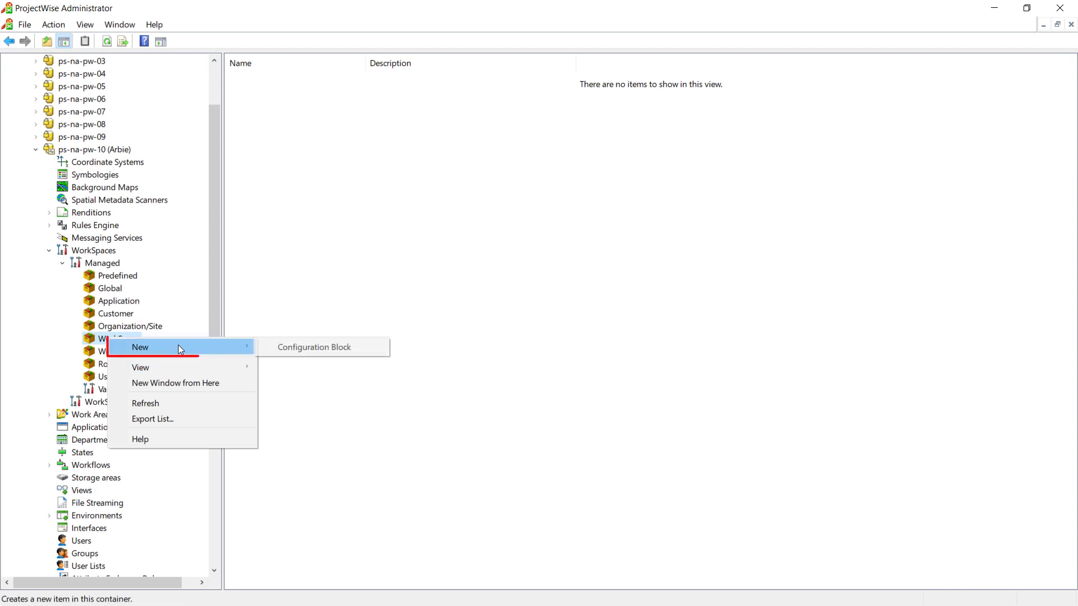
left_click(328, 346)
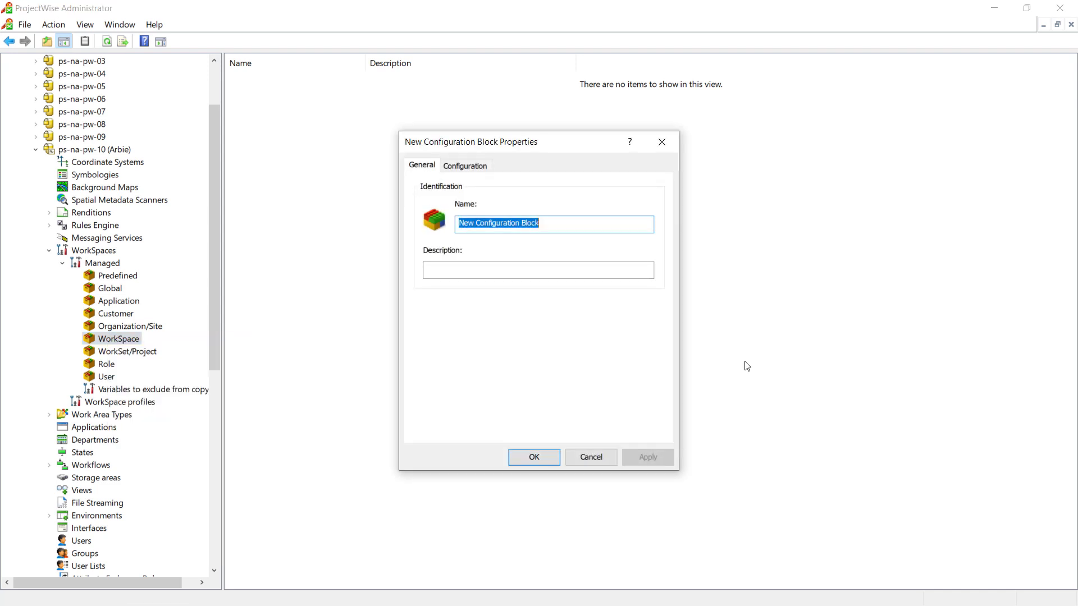
type("A")
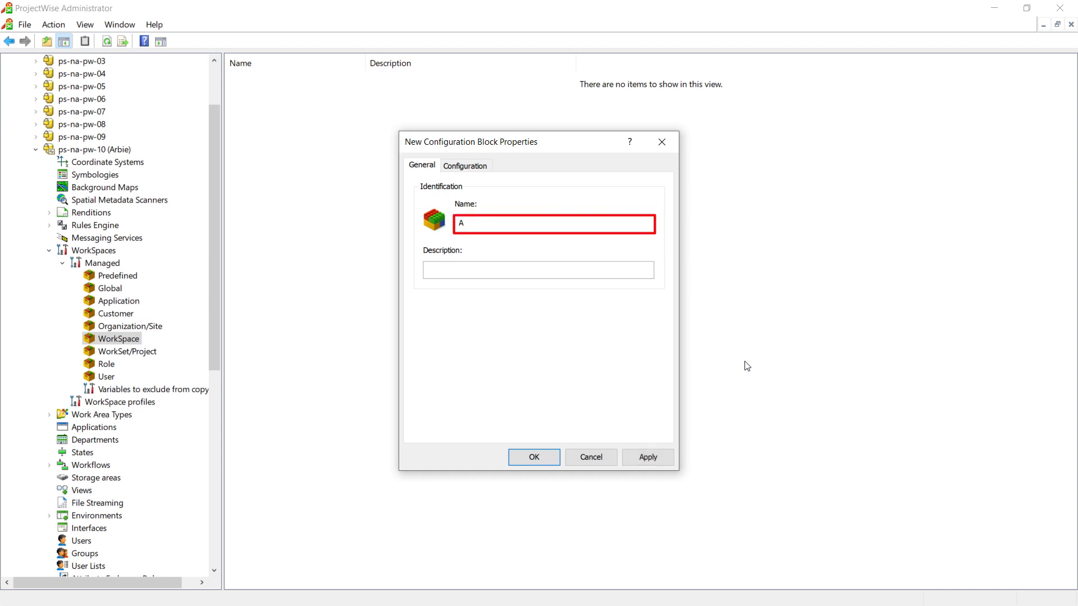
type("utoCAD Fonts")
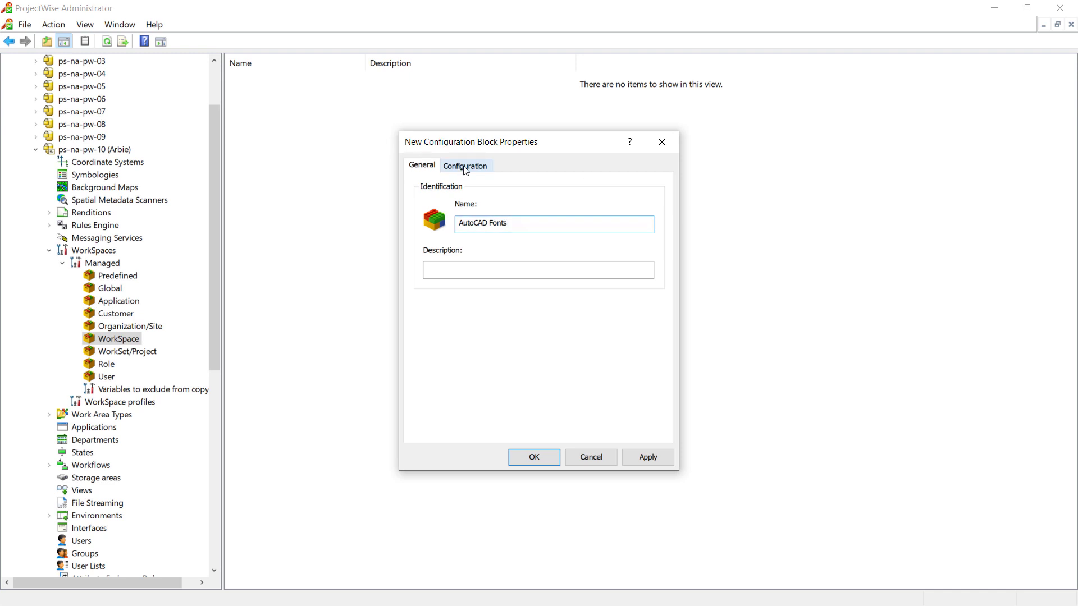
Add a variable named MS_FONTPATH to the AutoCAD Fonts block's configuration.
left_click(446, 167)
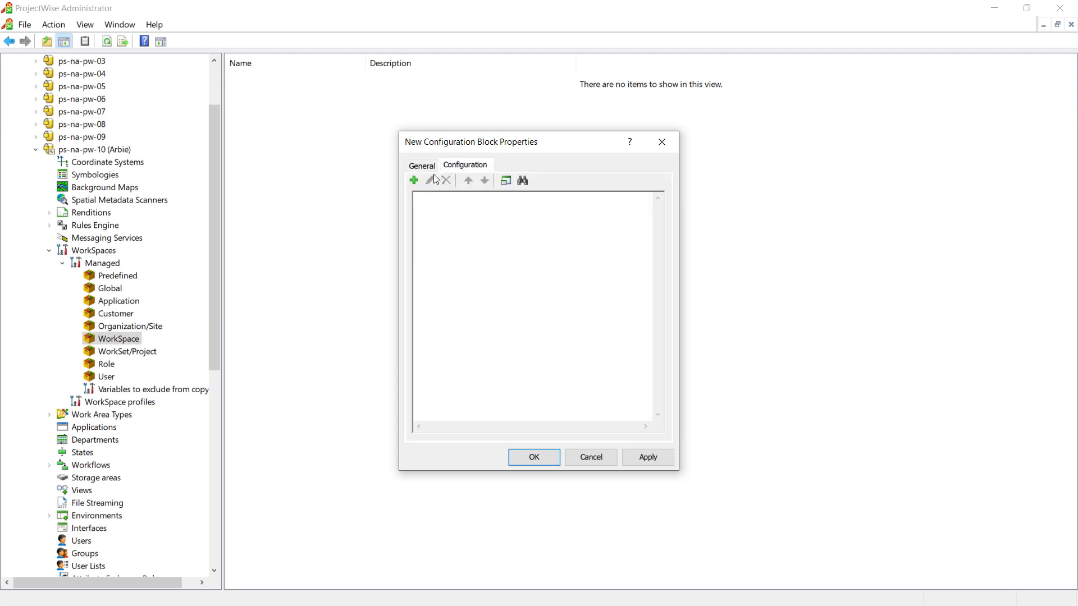
left_click(416, 185)
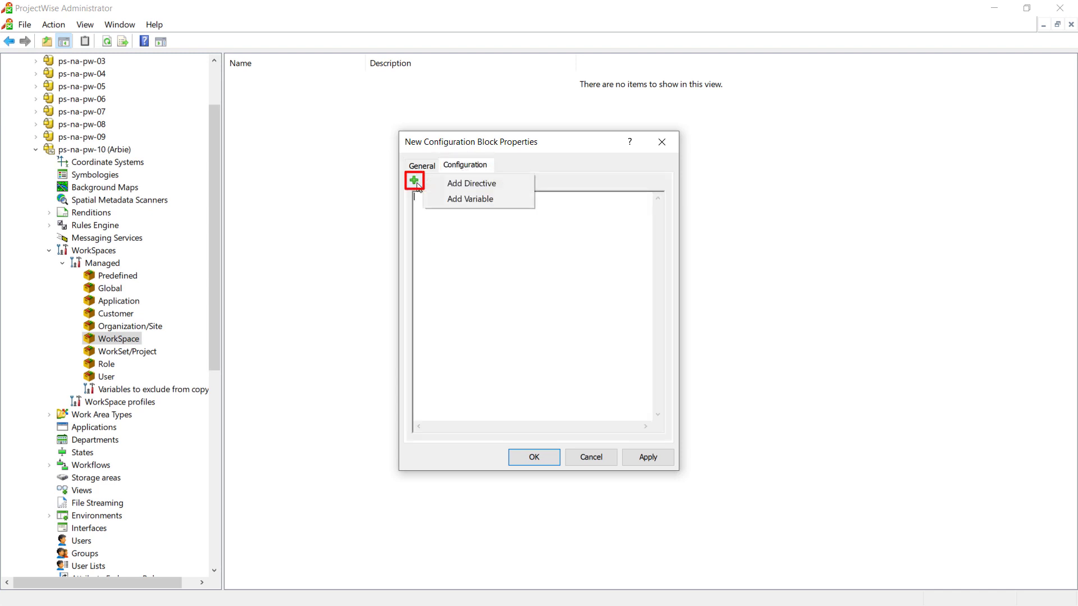
left_click(473, 199)
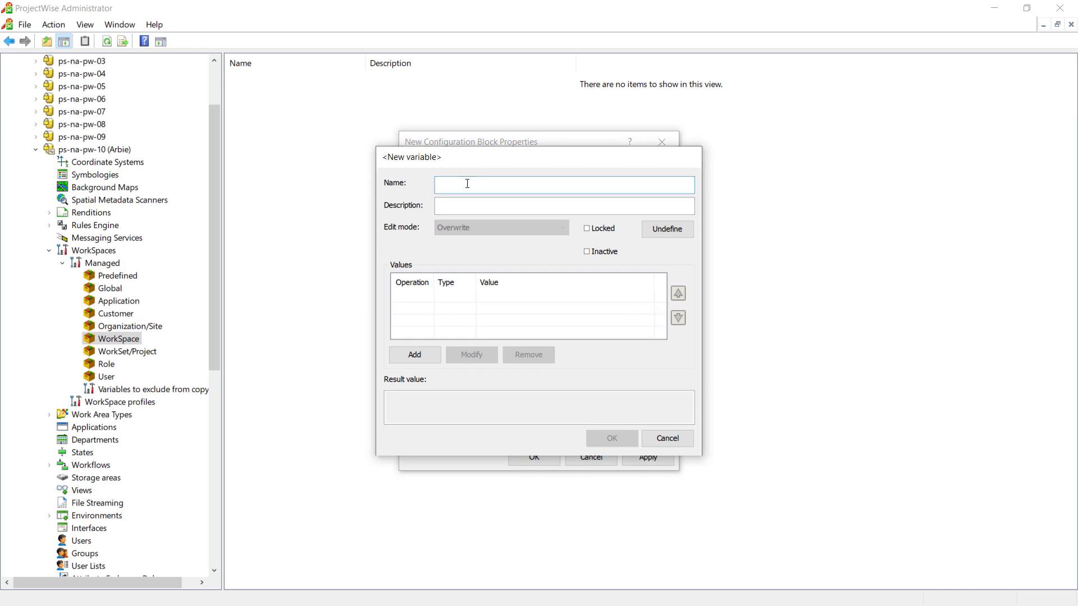
type("MS_FONTPATH")
Add a value to MS_FONTPATH with the operation '>' - Append to a list and the value type ProjectWise Folder.
left_click(415, 355)
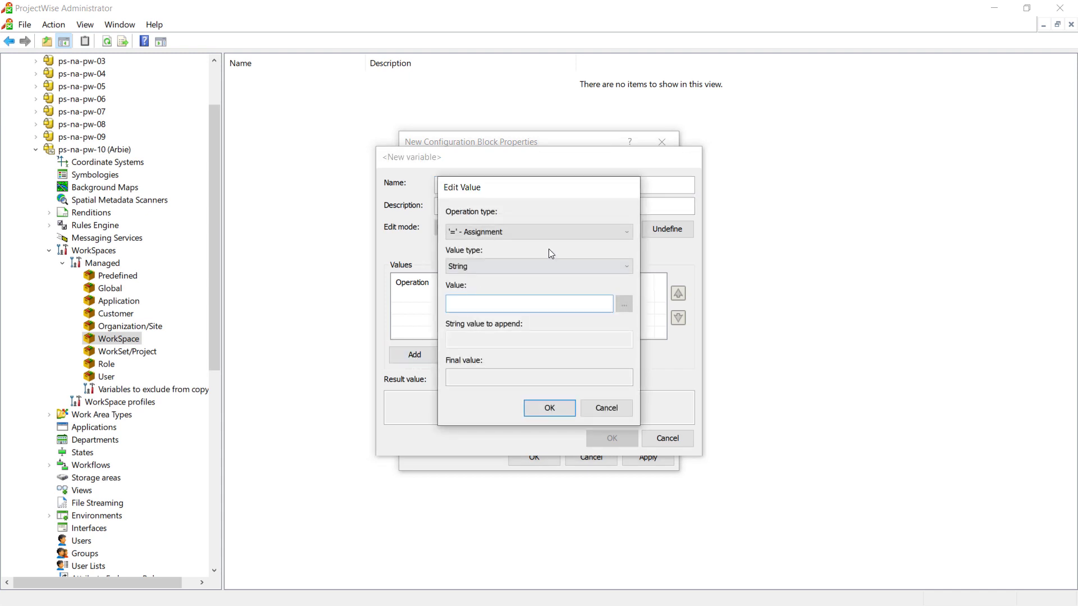
left_click(626, 232)
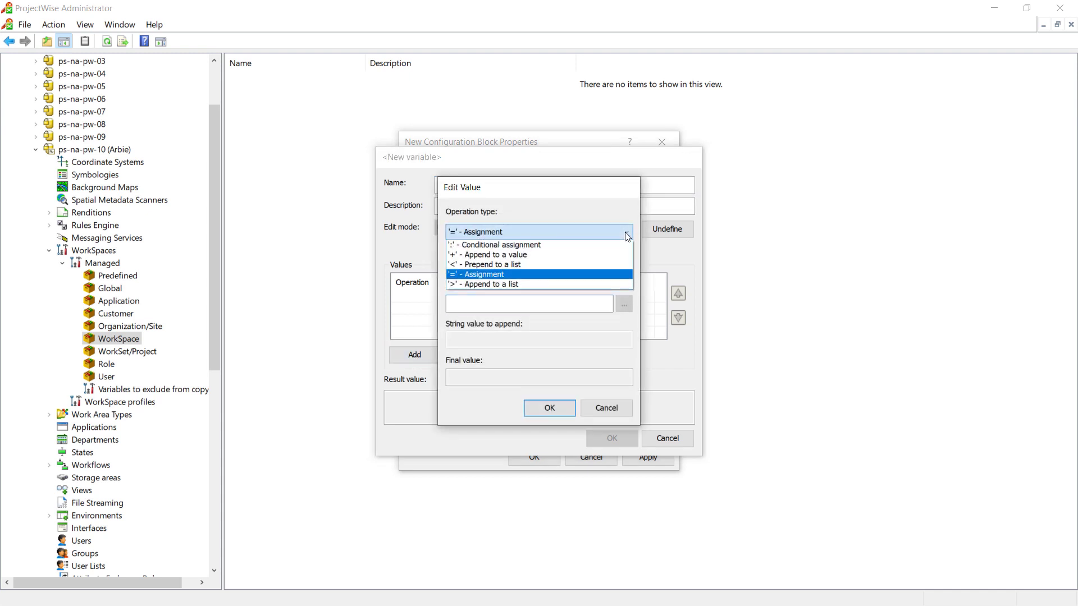
left_click(561, 285)
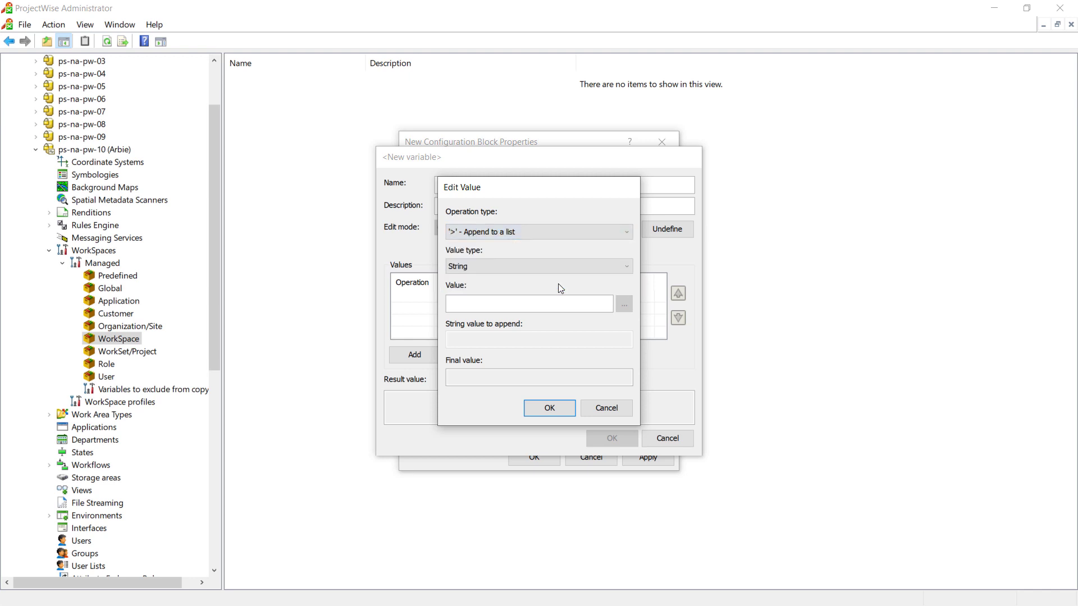
left_click(628, 265)
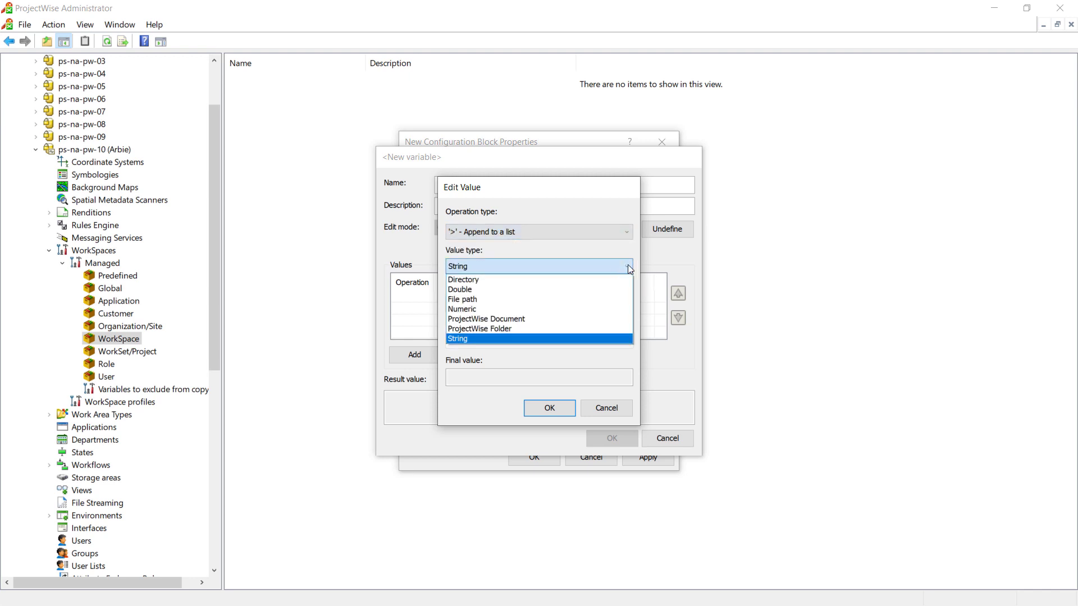
left_click(546, 330)
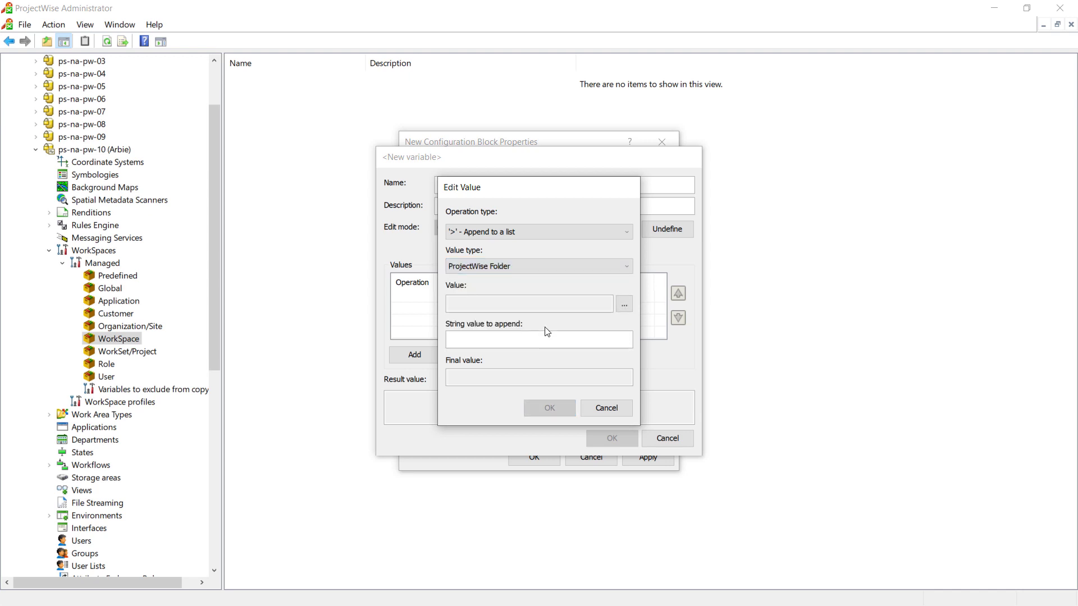
Point the MS_FONTPATH value to the System Admin\Plotting\dwg fonts folder and save the variable and its configuration block.
left_click(624, 306)
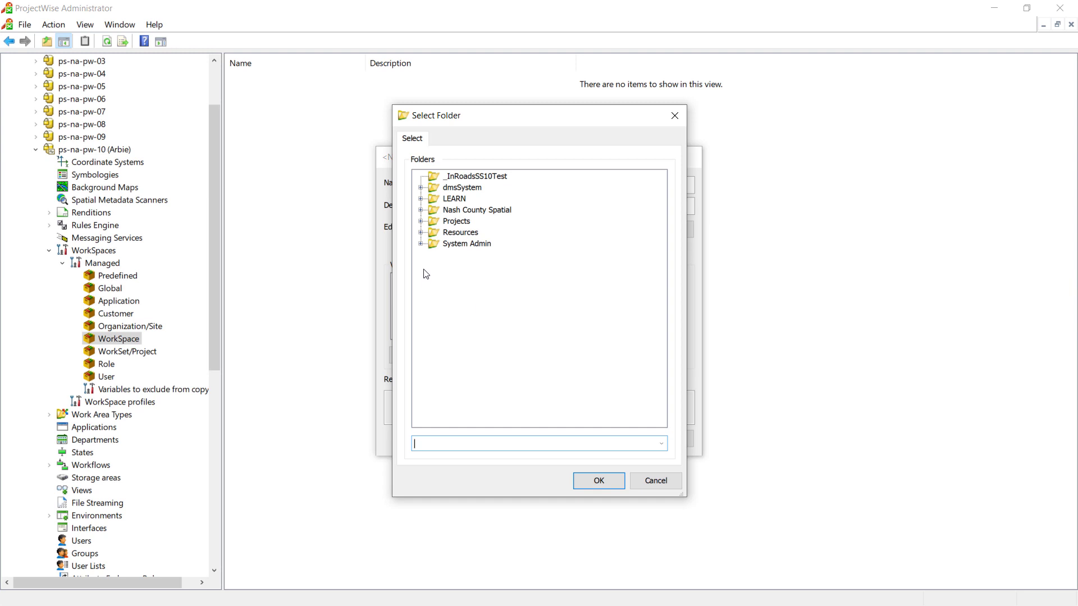
left_click(420, 244)
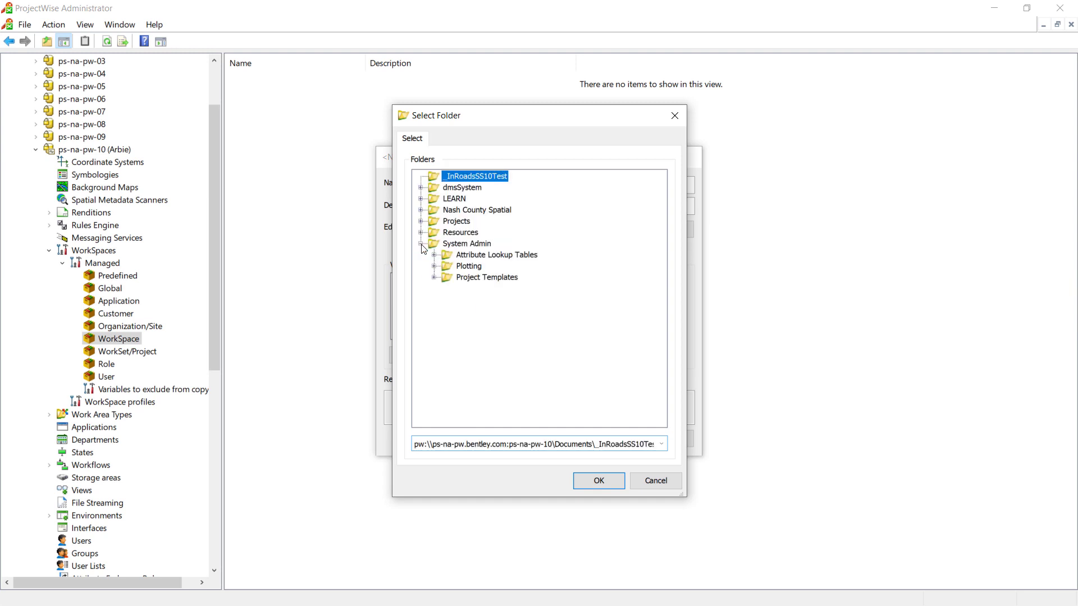
left_click(435, 267)
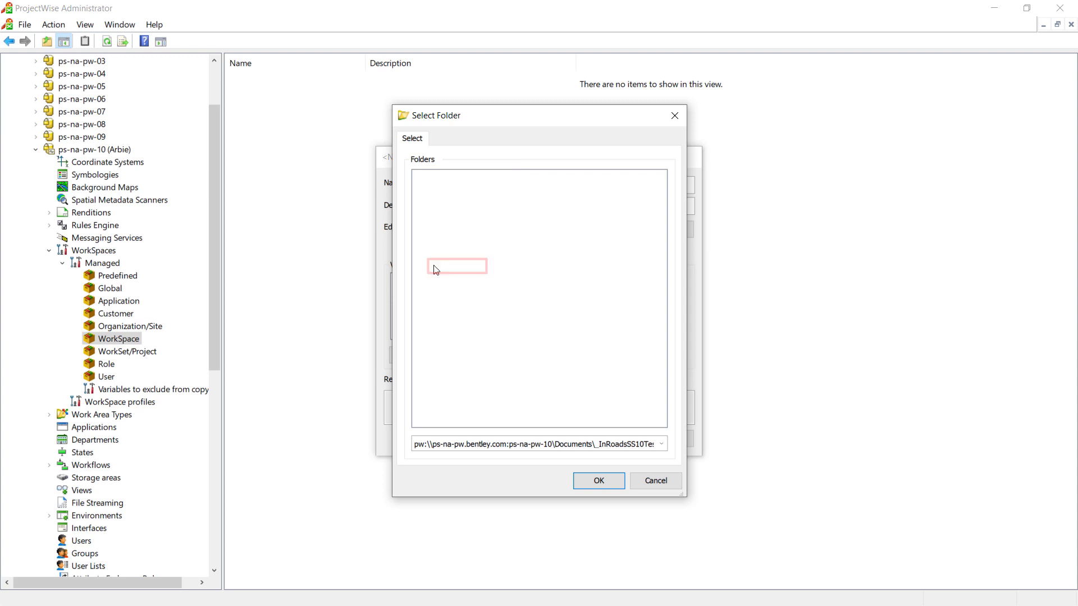
left_click(489, 312)
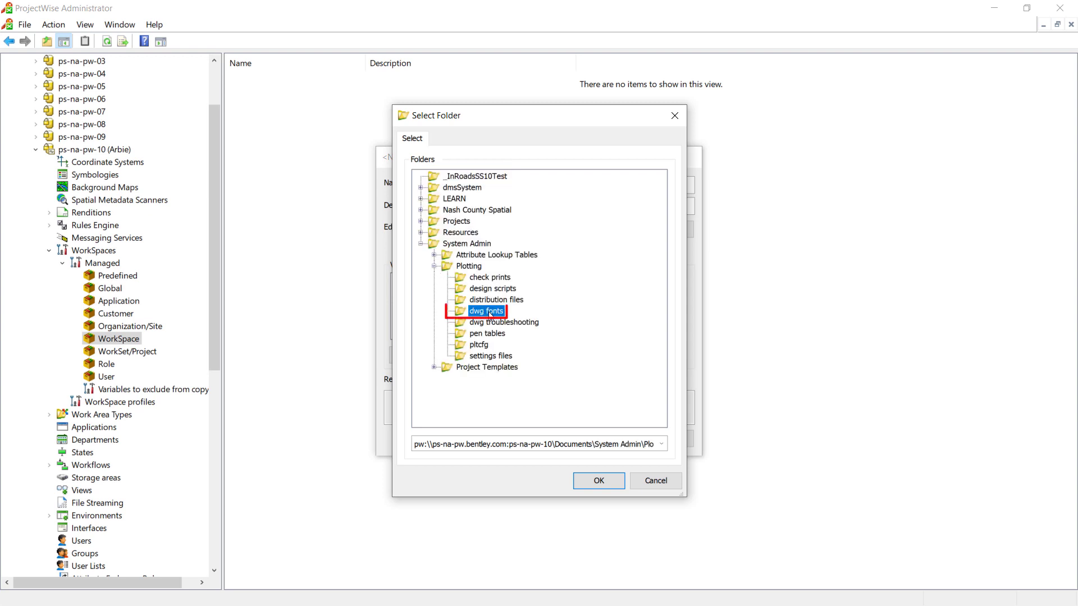
left_click(598, 482)
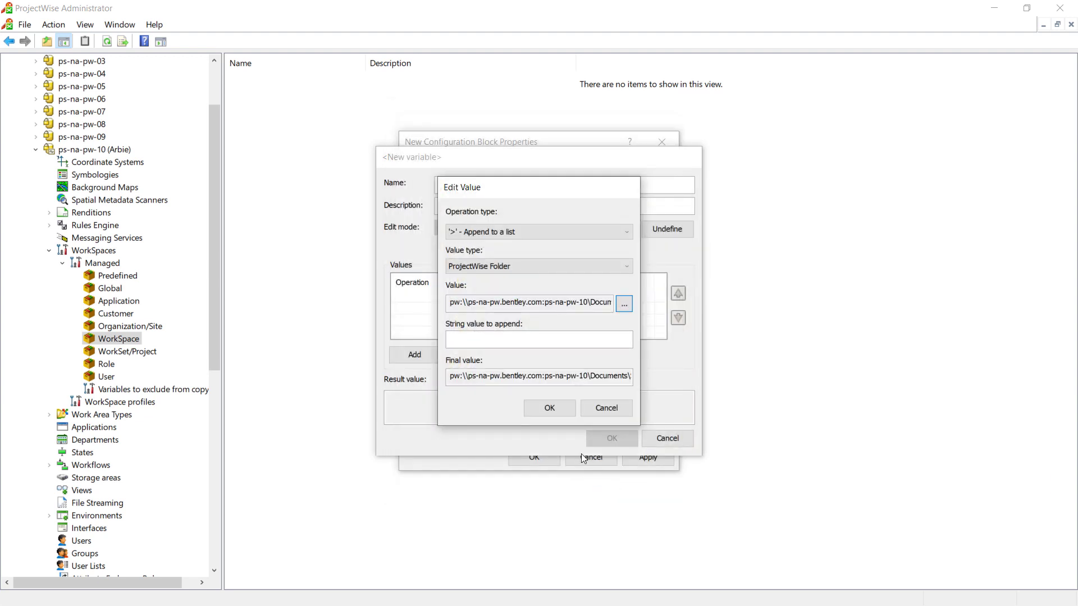
left_click(550, 408)
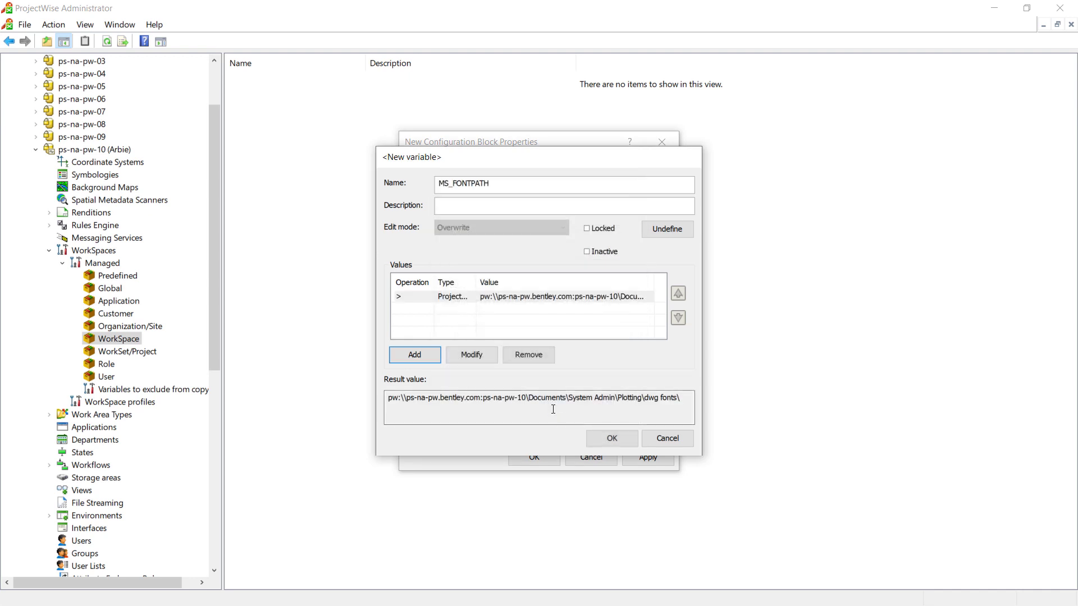
left_click(612, 441)
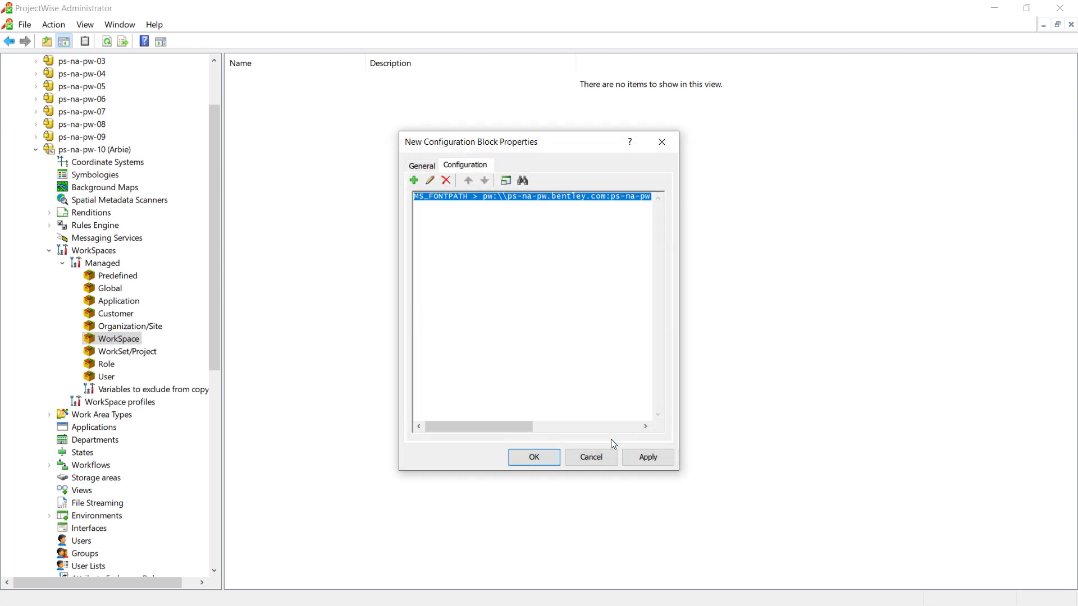
left_click(534, 458)
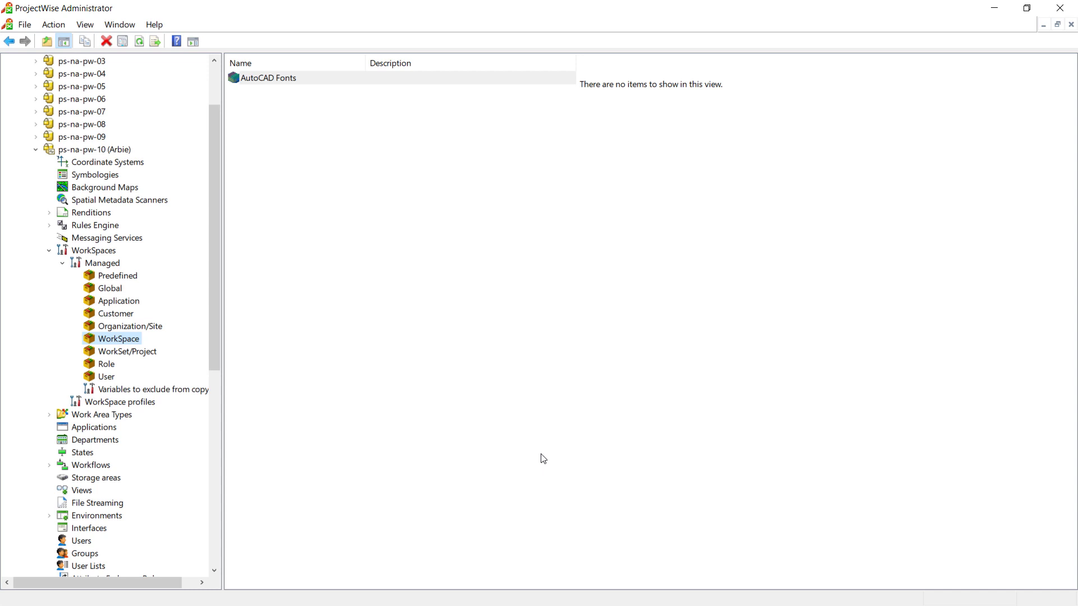
Switch to ProjectWise Explorer and open the dwg troubleshooting folder's WorkSpace properties with the Managed workspace type selected.
key("alt+Tab")
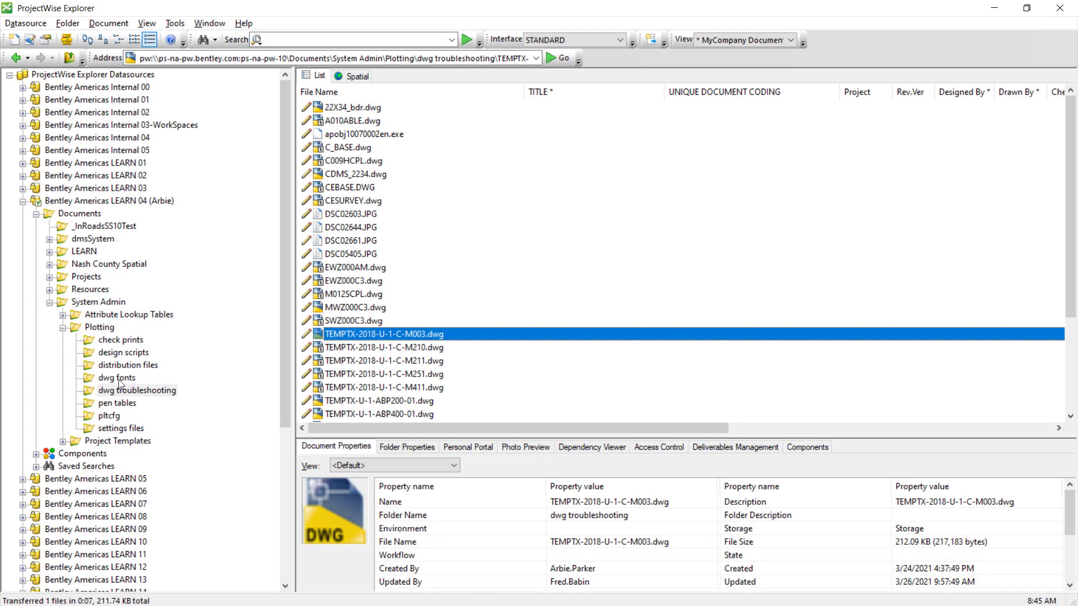
left_click(123, 395)
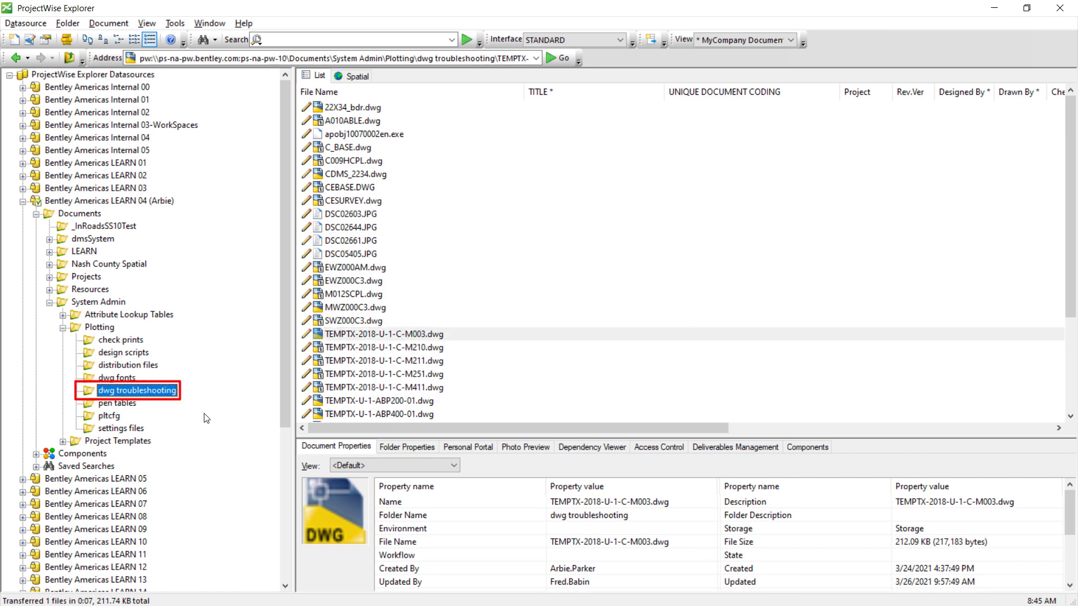
right_click(129, 392)
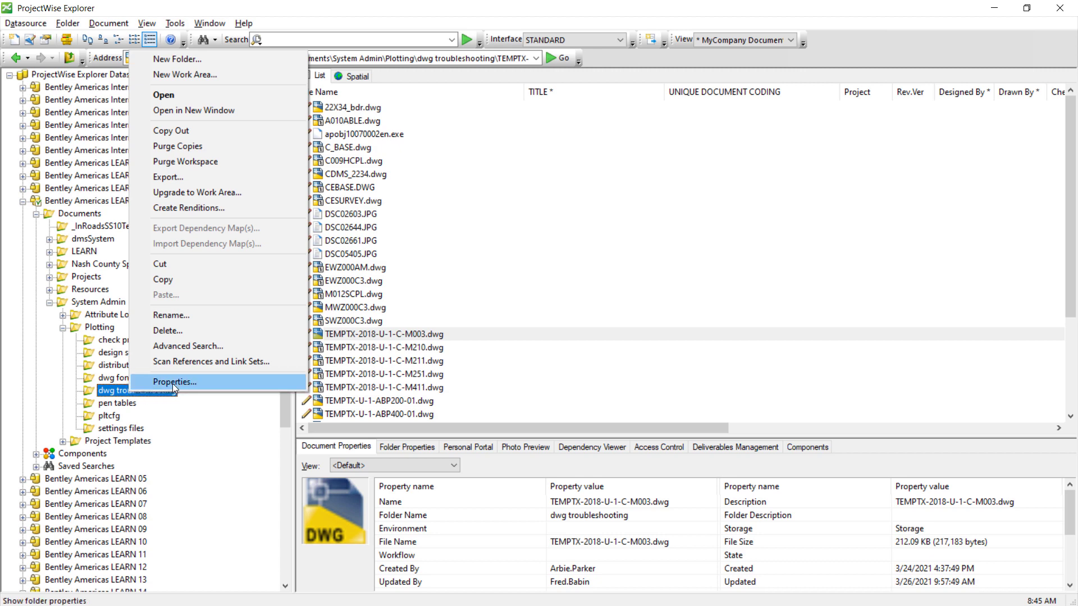
key("space")
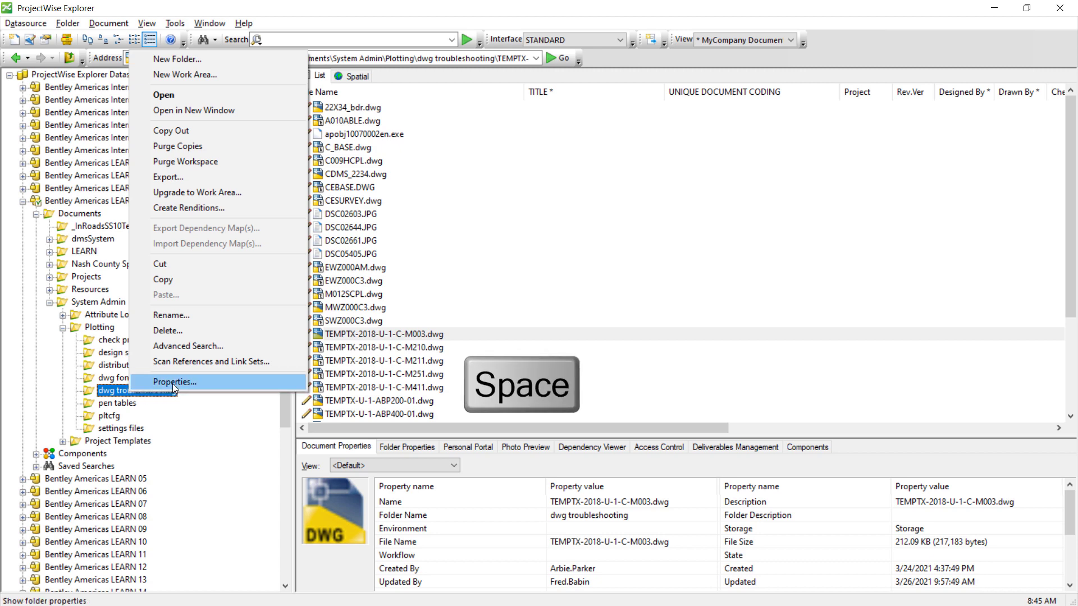
left_click(172, 383)
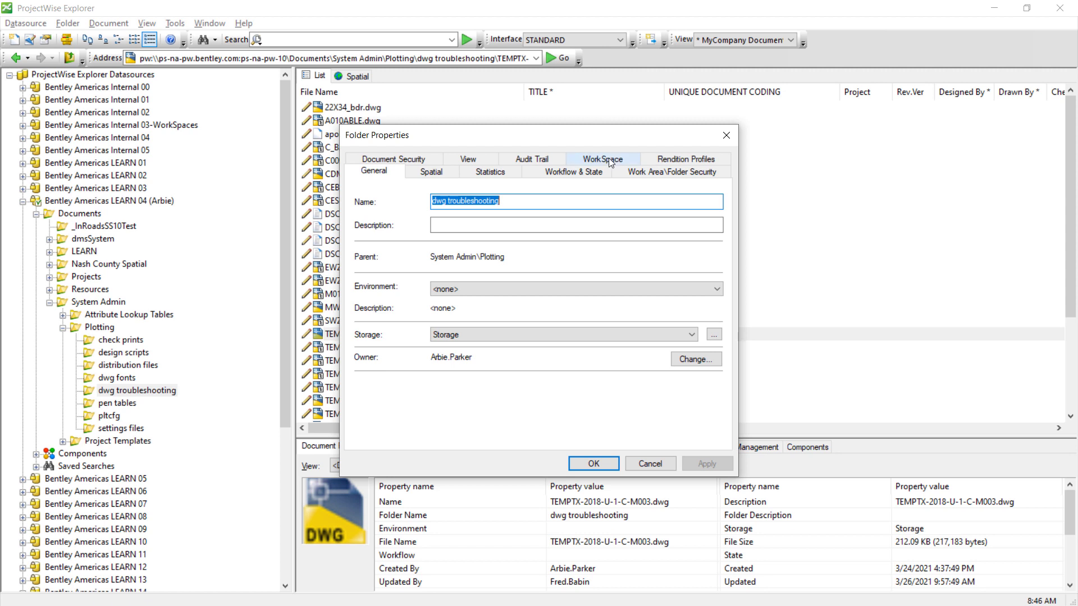
left_click(612, 161)
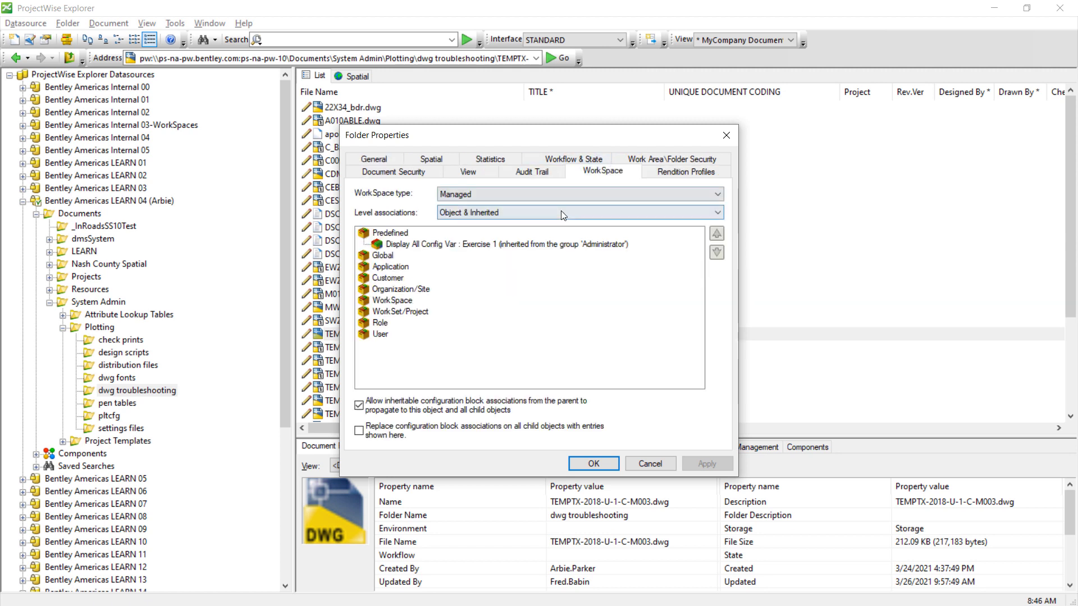
left_click(560, 194)
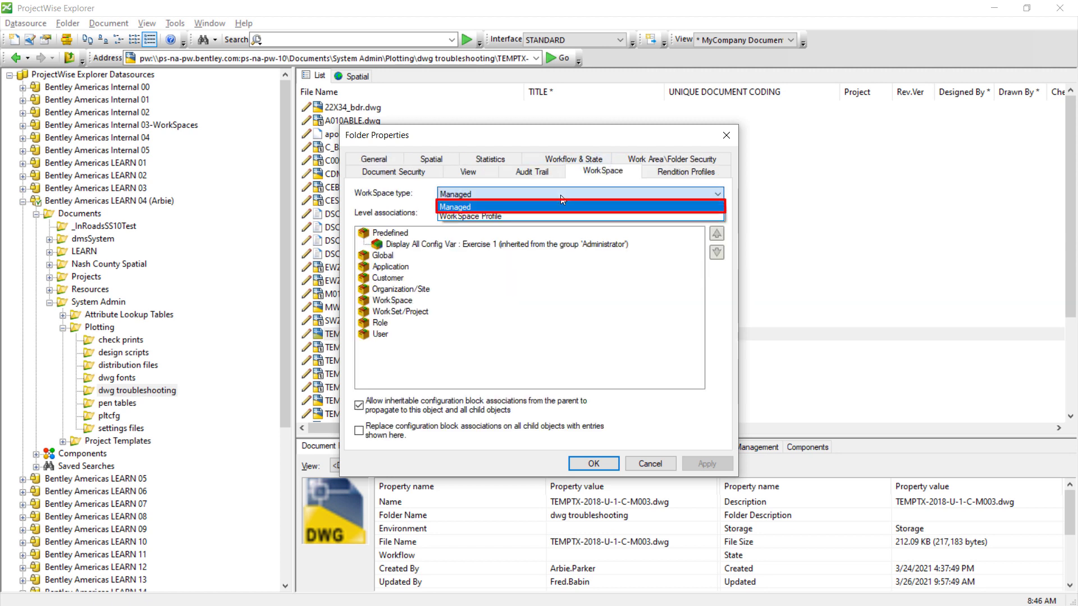
left_click(561, 197)
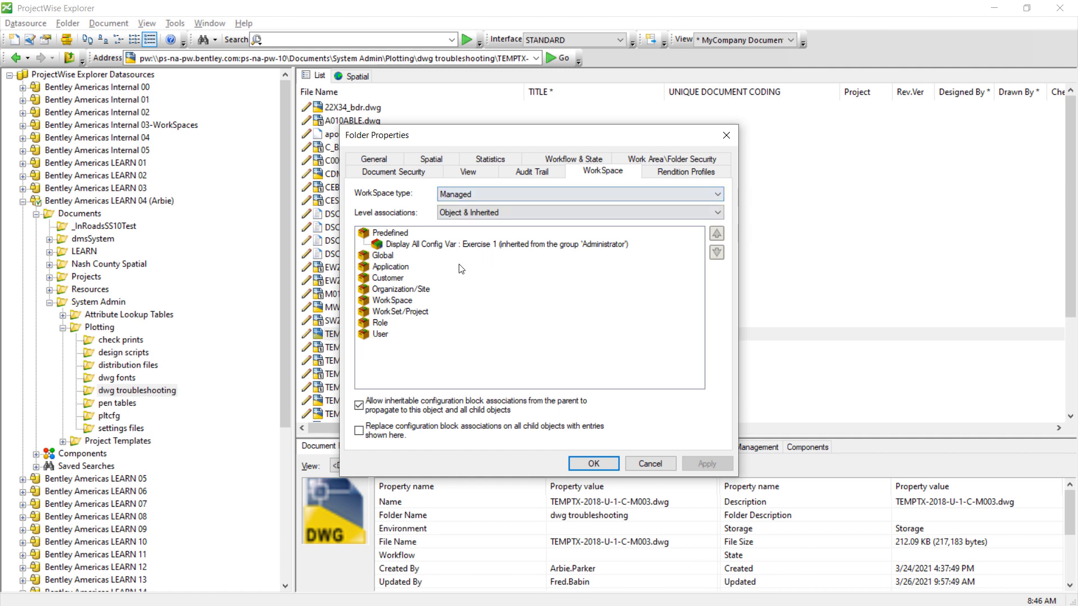
Assign the AutoCAD Fonts configuration block to the folder at the WorkSpace level and save the folder properties.
left_click(393, 301)
double_click(393, 302)
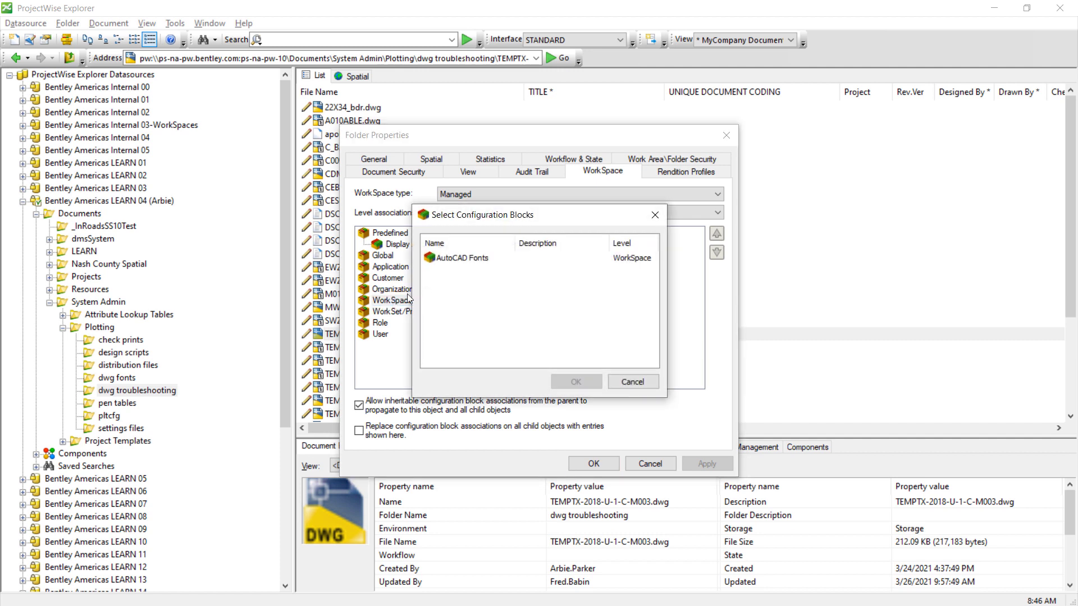
left_click(474, 260)
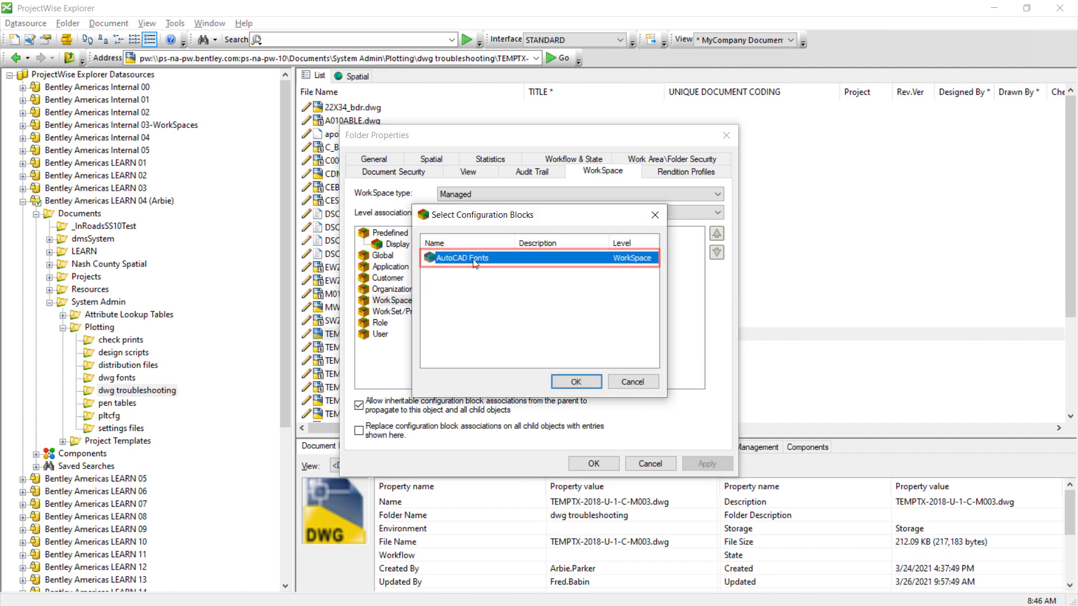
left_click(577, 382)
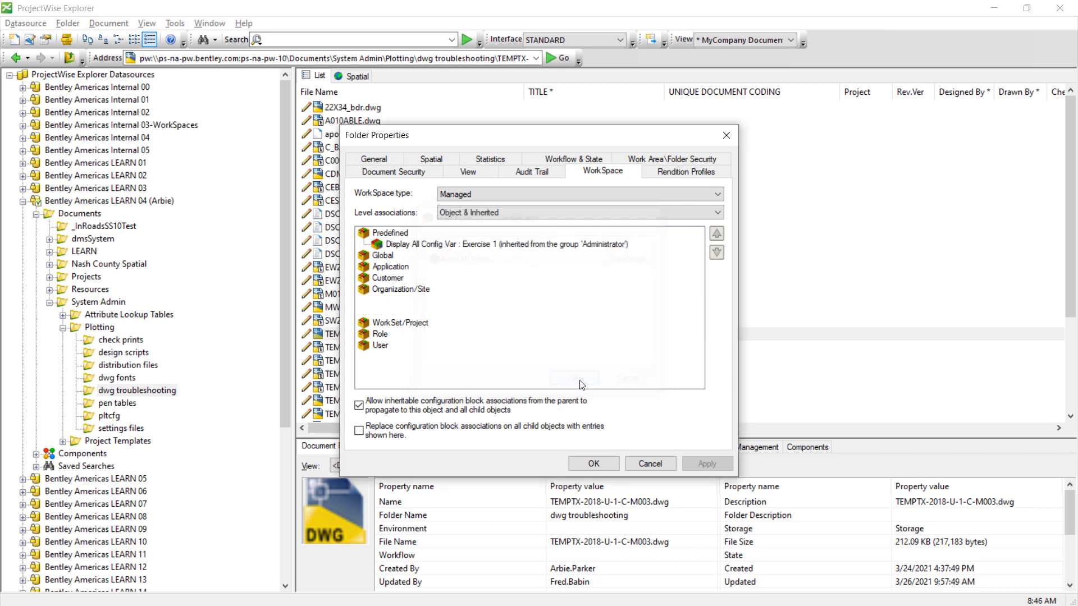
left_click(591, 466)
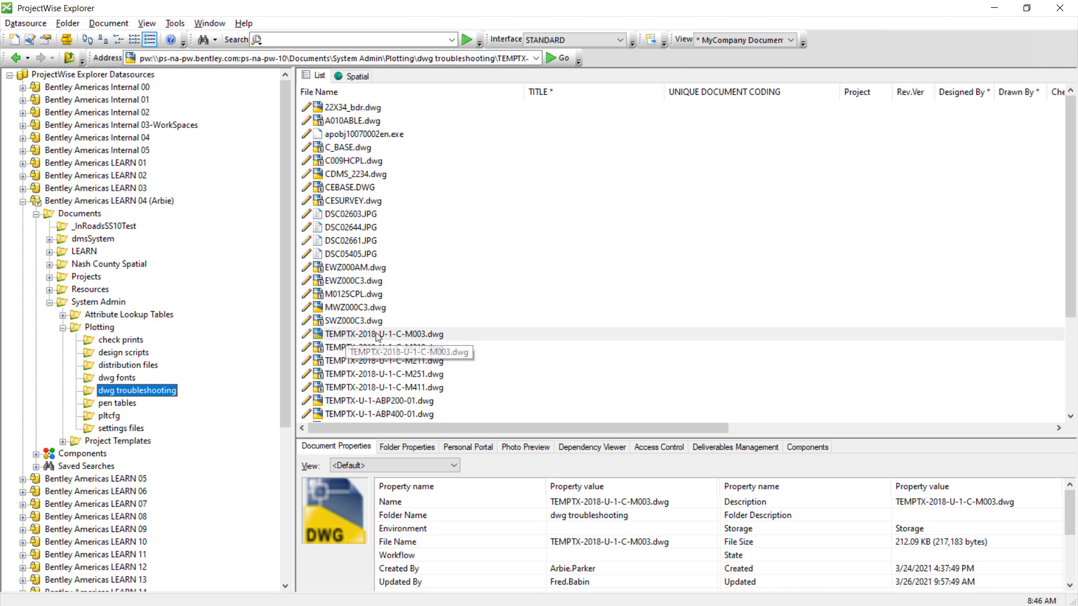
Open the drawing TEMPTX-2018-U-1-C-M003.dwg from the dwg troubleshooting folder.
right_click(371, 335)
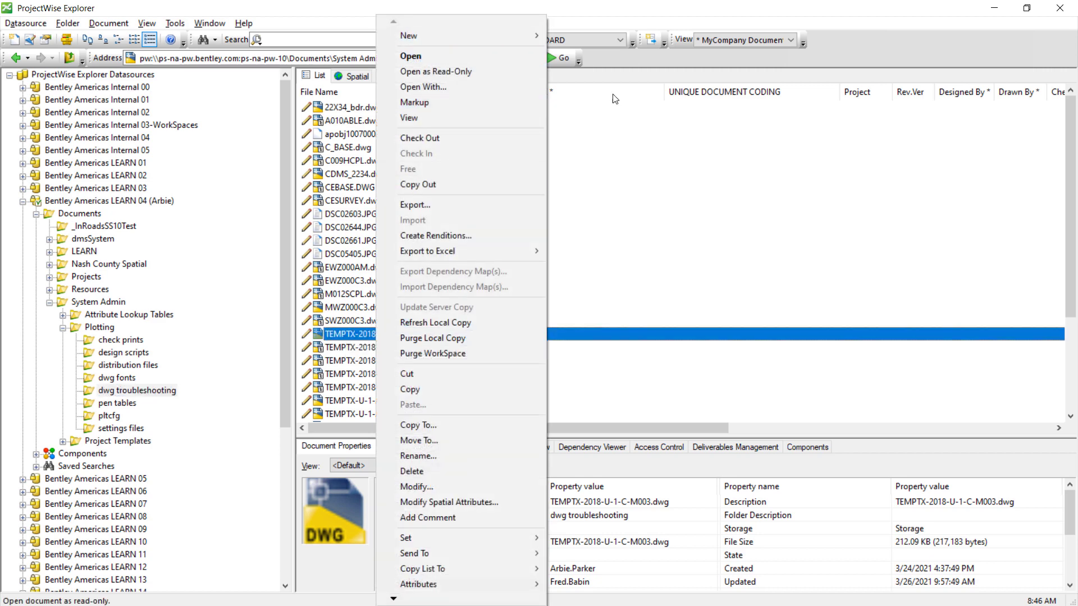
left_click(354, 332)
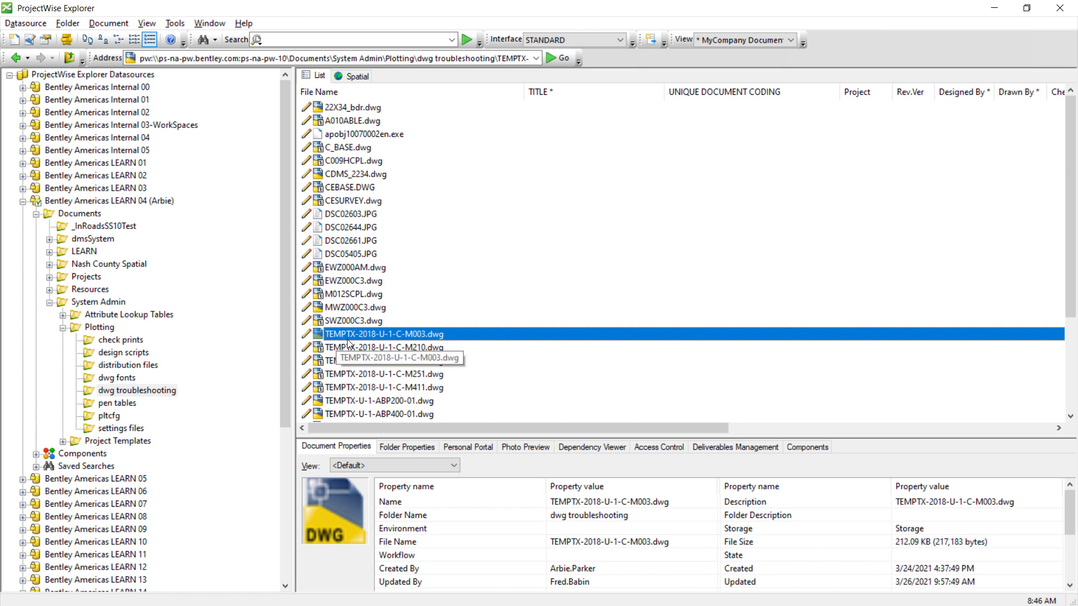
double_click(404, 333)
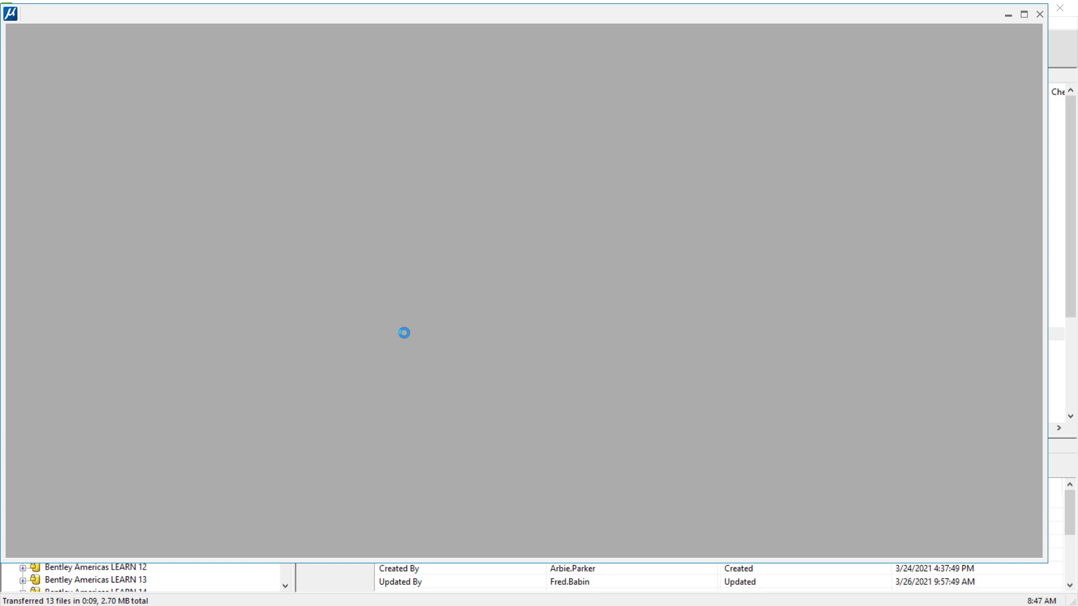
Return to ProjectWise Explorer and check the Local Document Organizer's WorkSpace copies for font files from the dwg fonts folder.
left_click(352, 587)
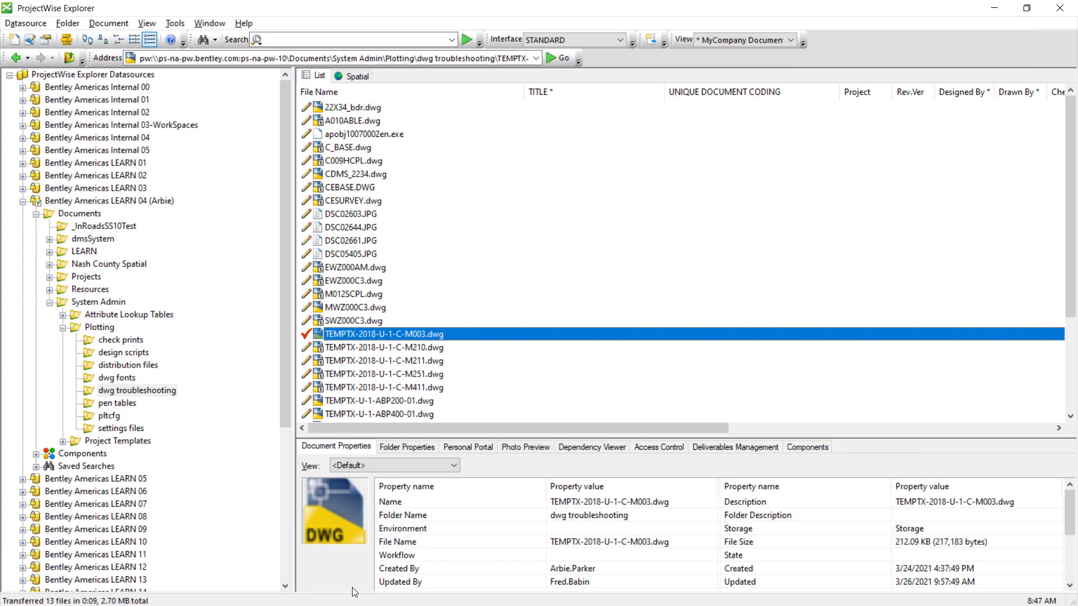
left_click(66, 40)
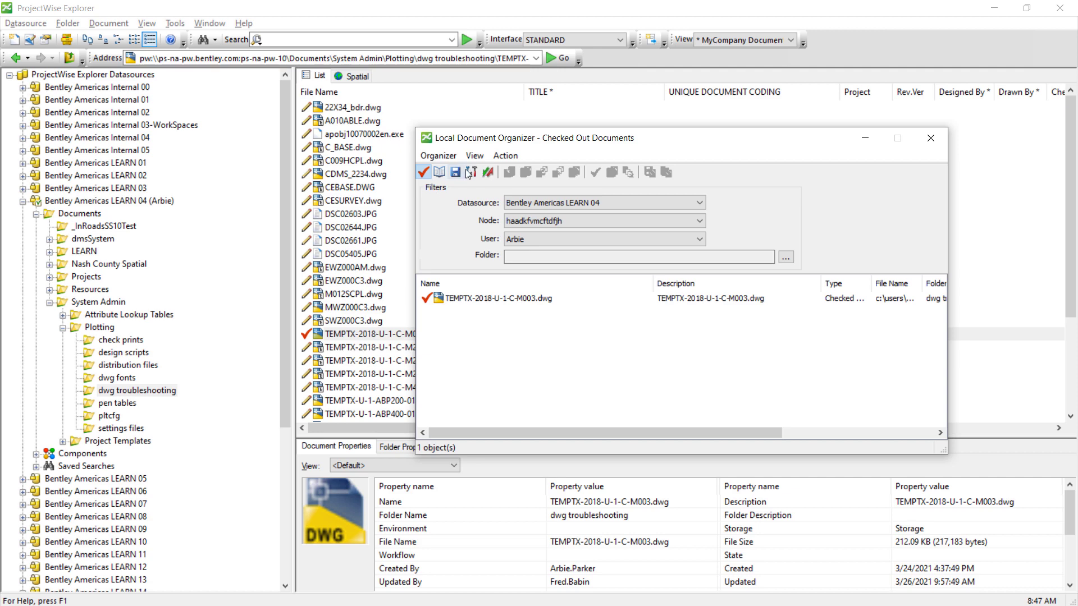
left_click(472, 173)
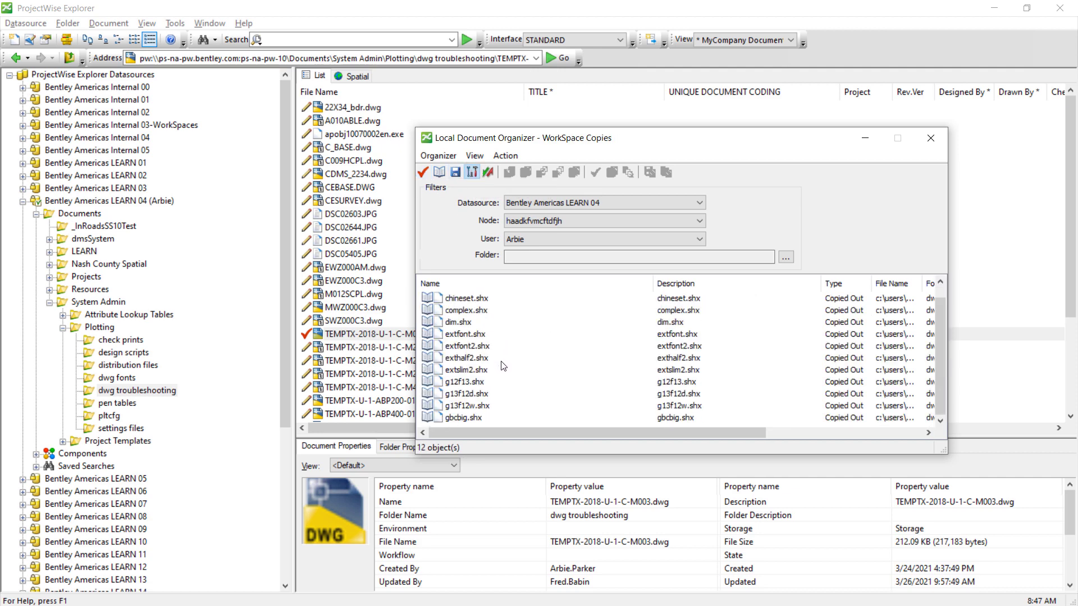
scroll(508, 326, "down", 1)
left_click(117, 378)
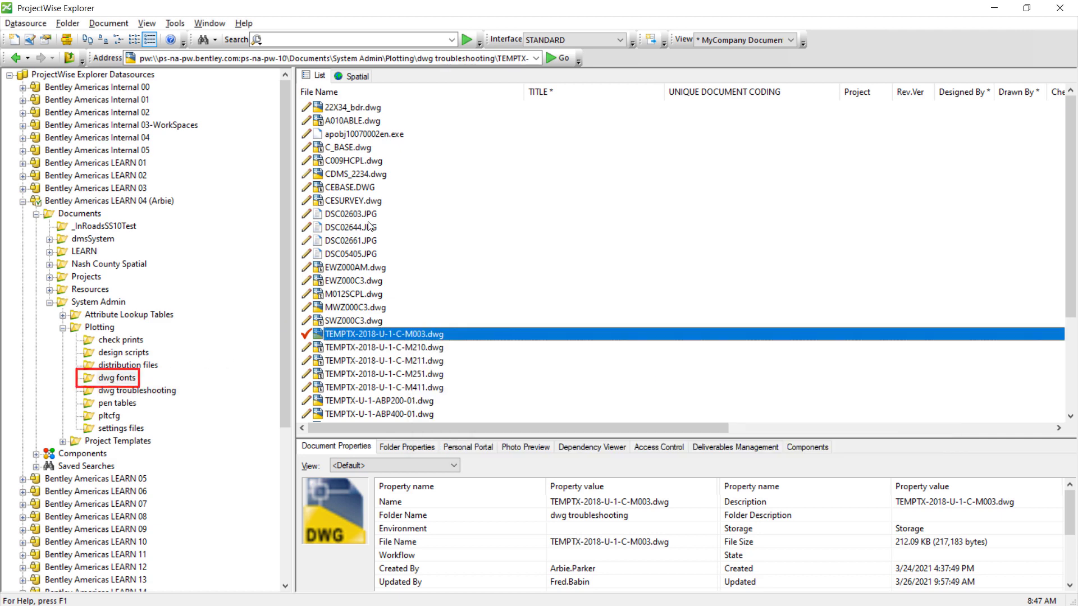